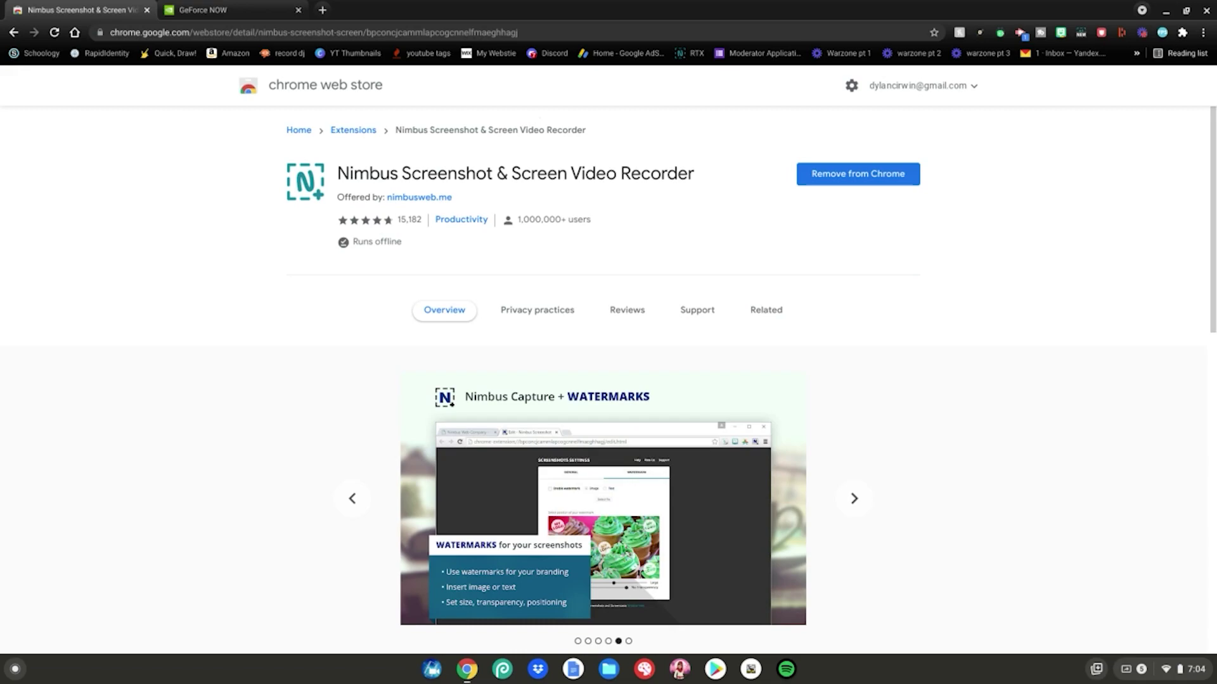
Glance at the GeForce NOW tab, then bring up Nimbus from the Extensions menu on the store page.
key("ctrl+Tab")
key("ctrl+Tab")
key("ctrl+Tab")
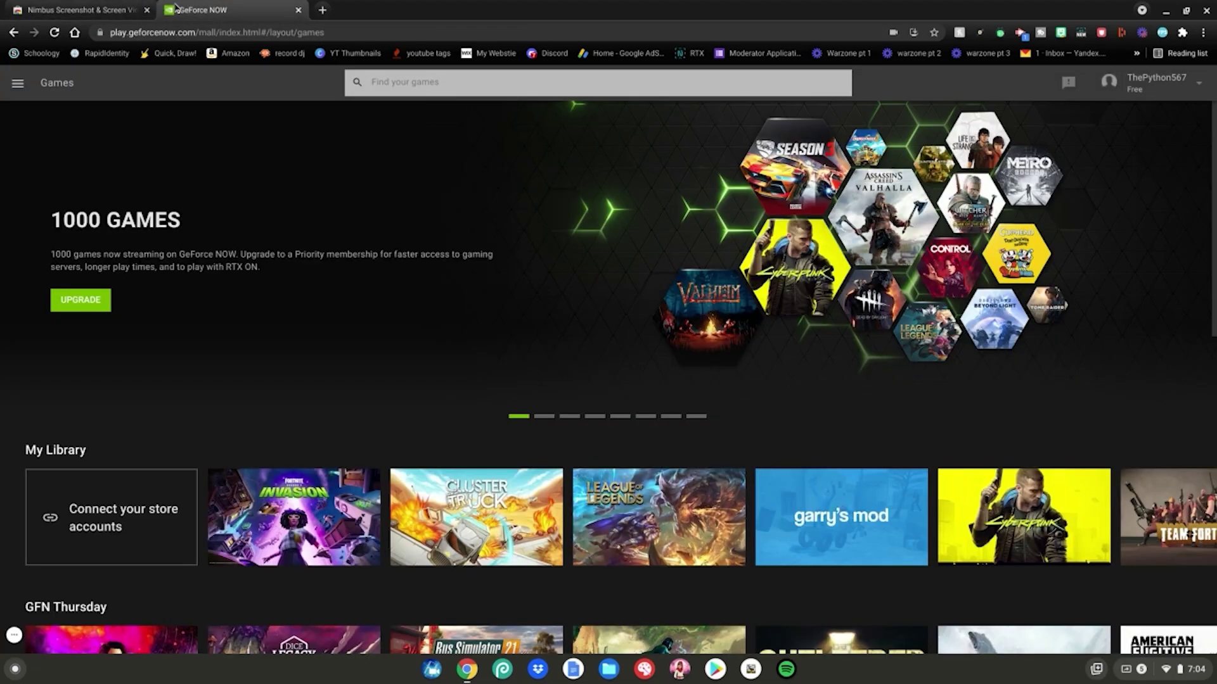
key("ctrl+Tab")
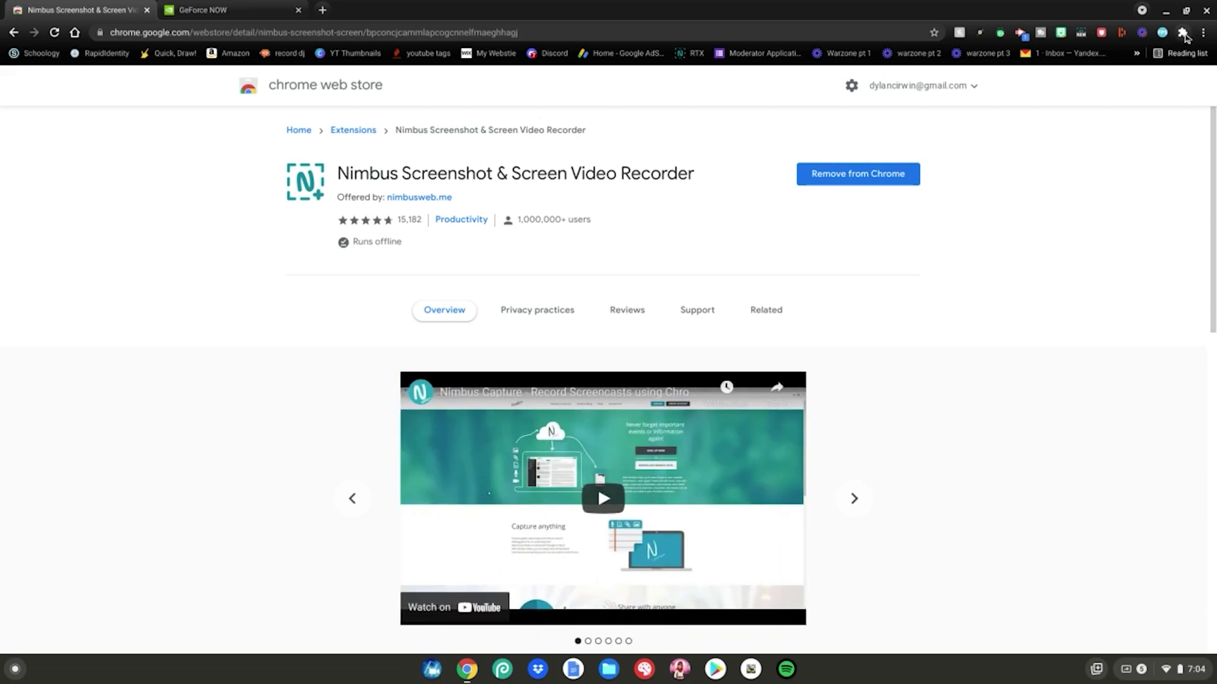
left_click(1185, 32)
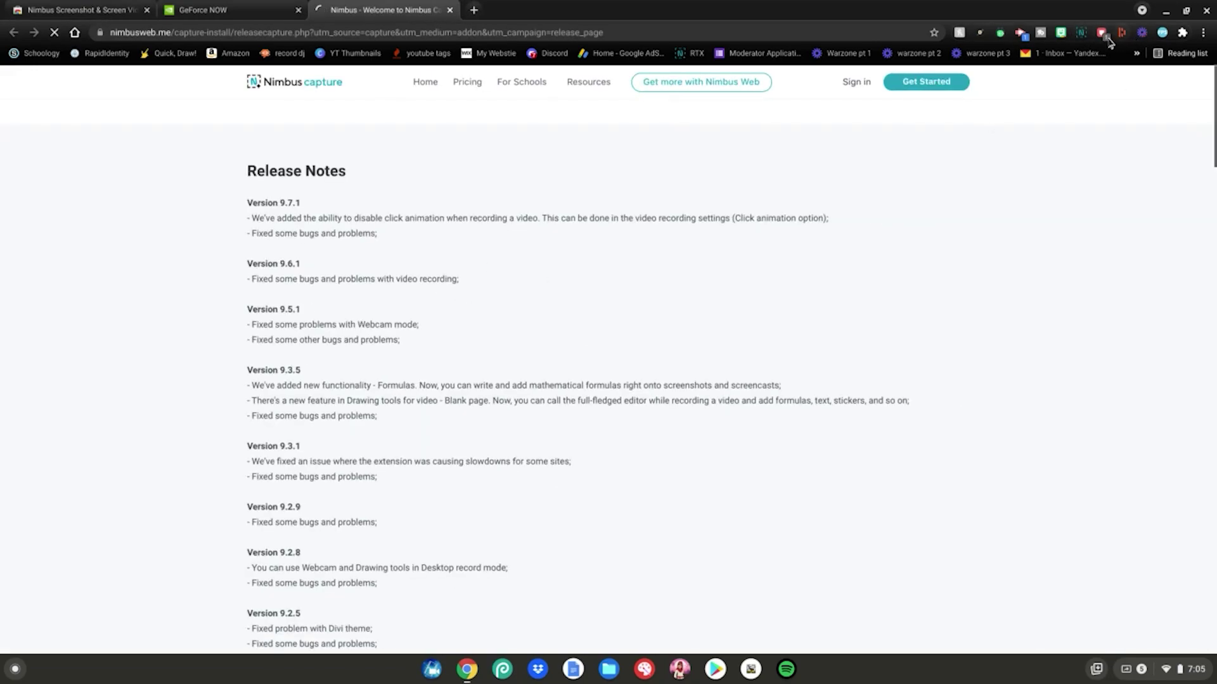
left_click(1082, 34)
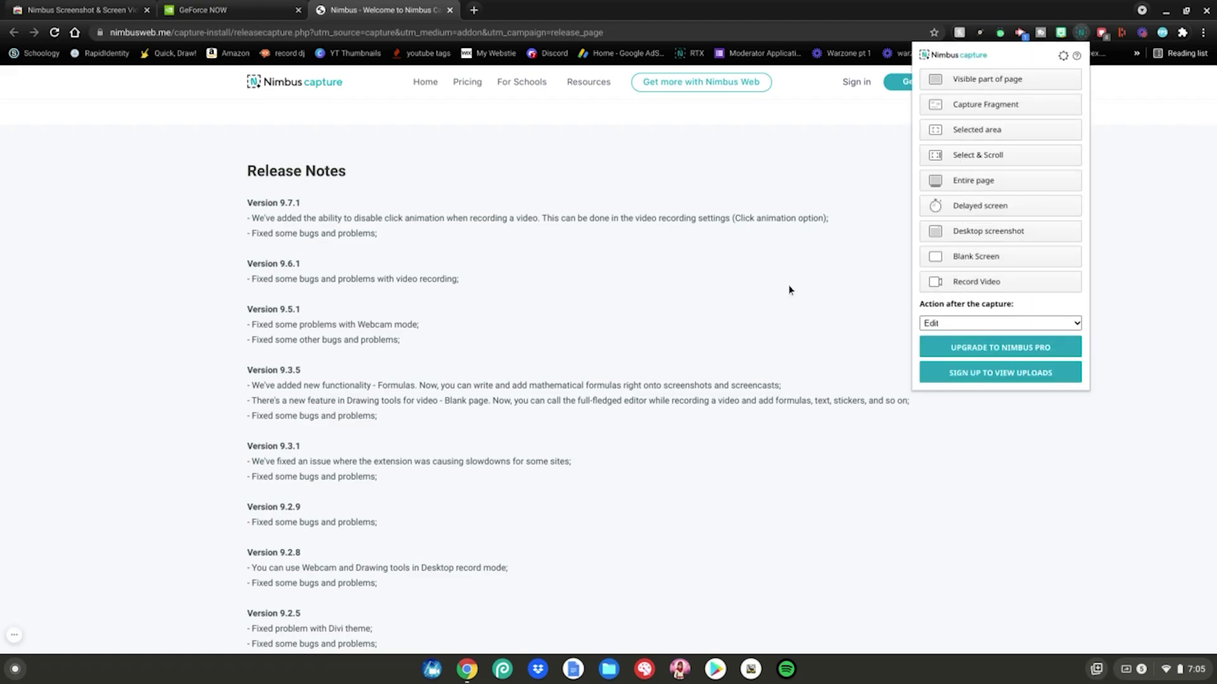
Close the Nimbus release notes tab and reopen the Nimbus Capture menu on the Web Store page.
left_click(701, 271)
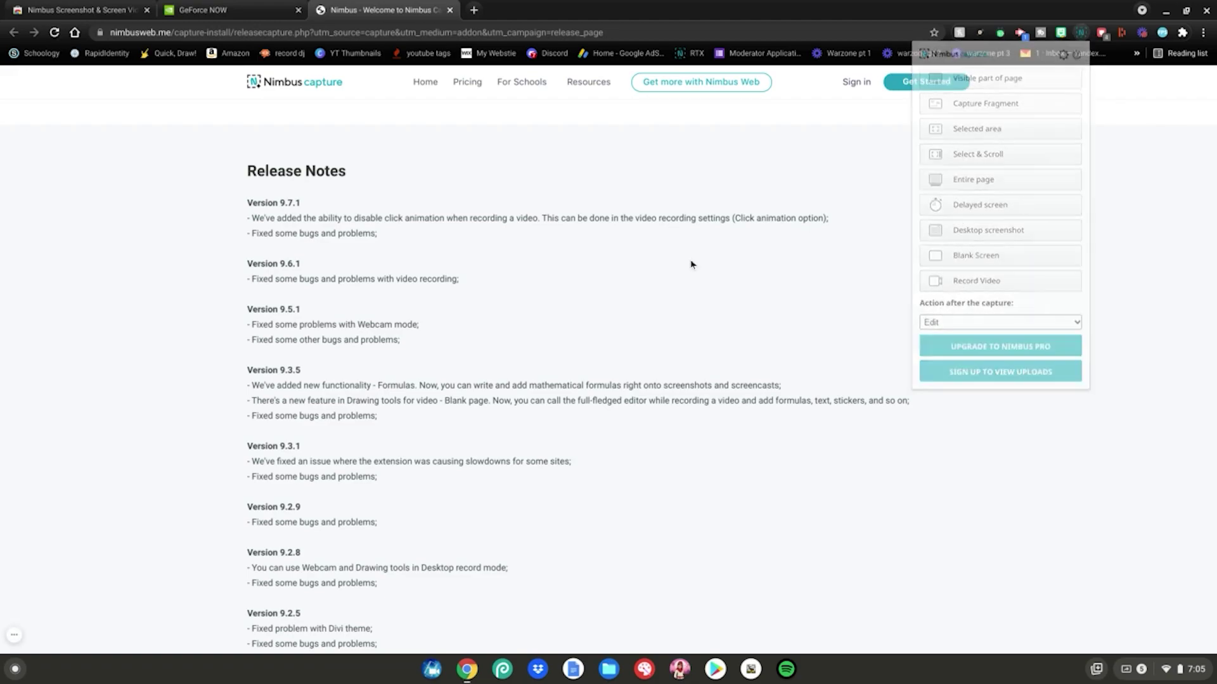
left_click(449, 9)
left_click(78, 19)
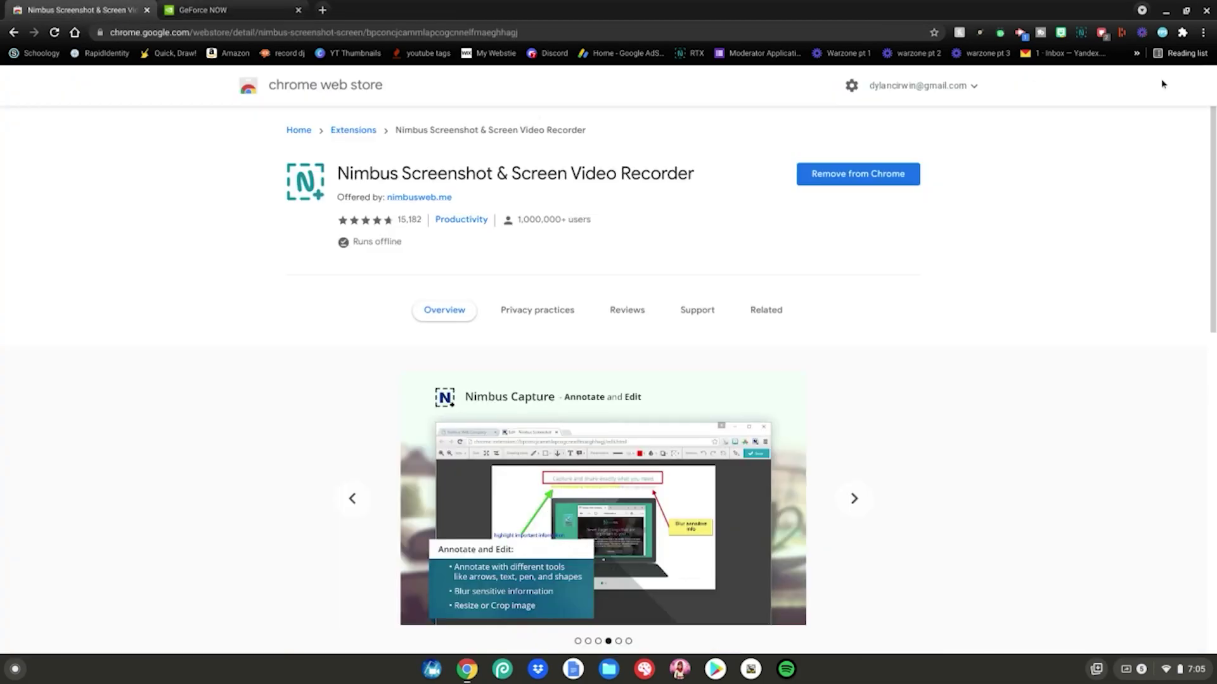
left_click(1082, 34)
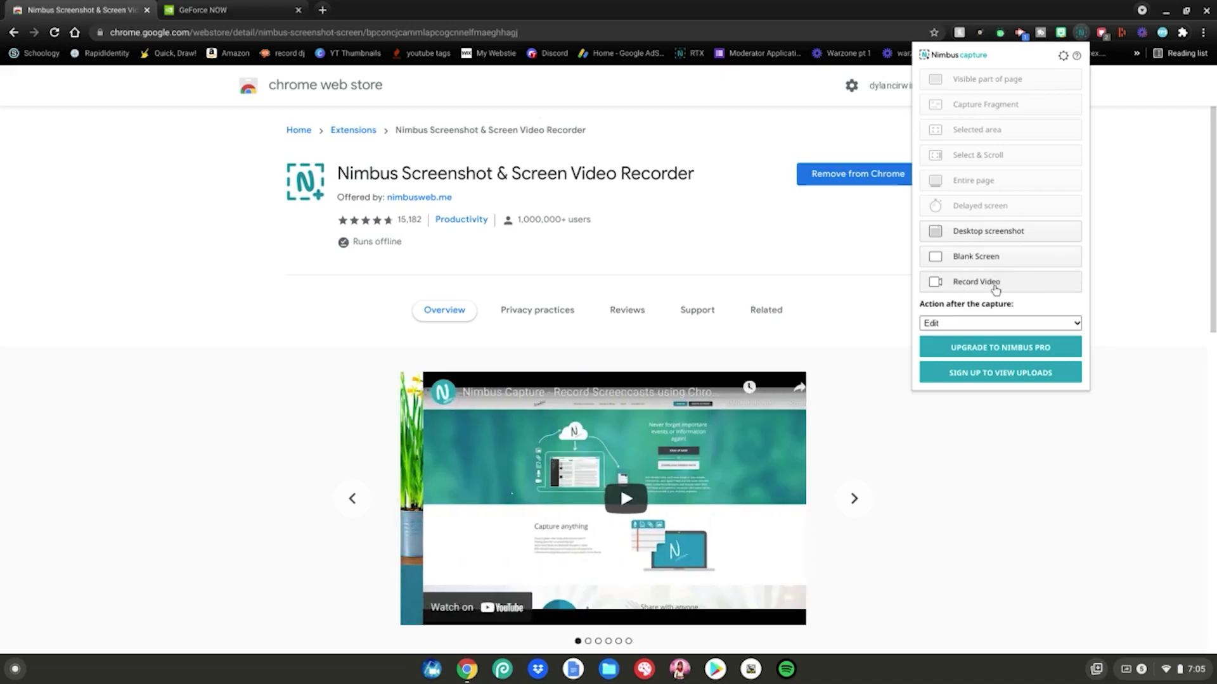
Choose Record Video and open its video settings, showing 1080p and Desktop recording.
left_click(989, 284)
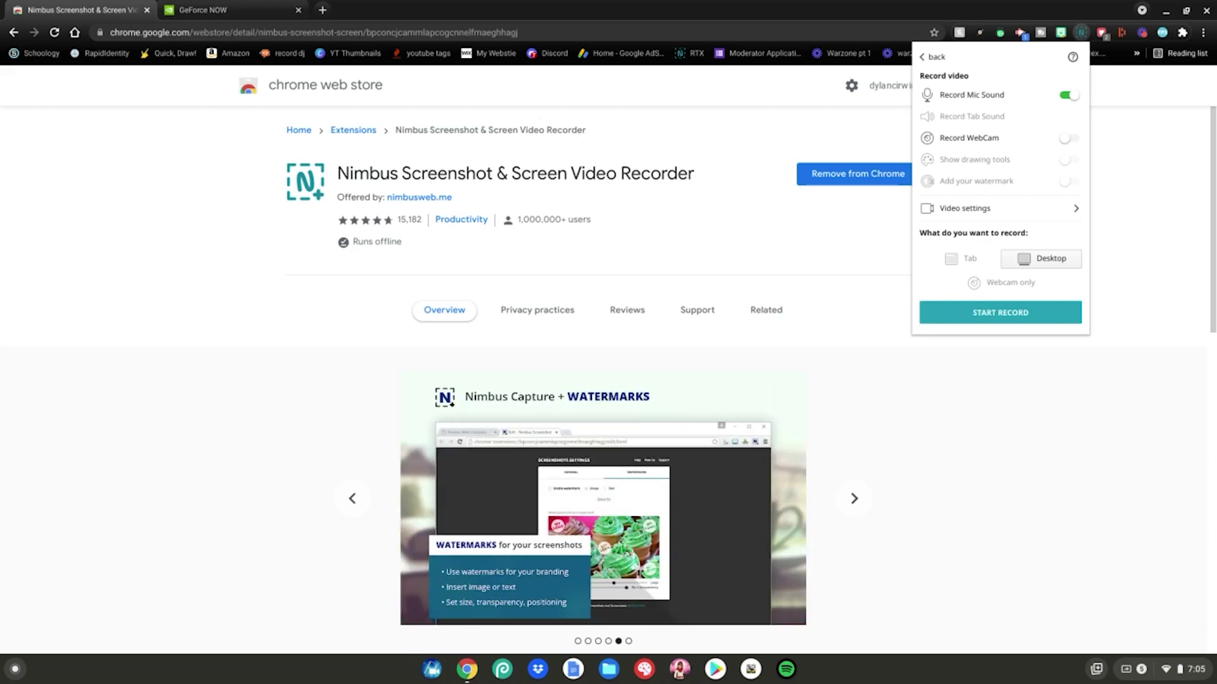
left_click(973, 208)
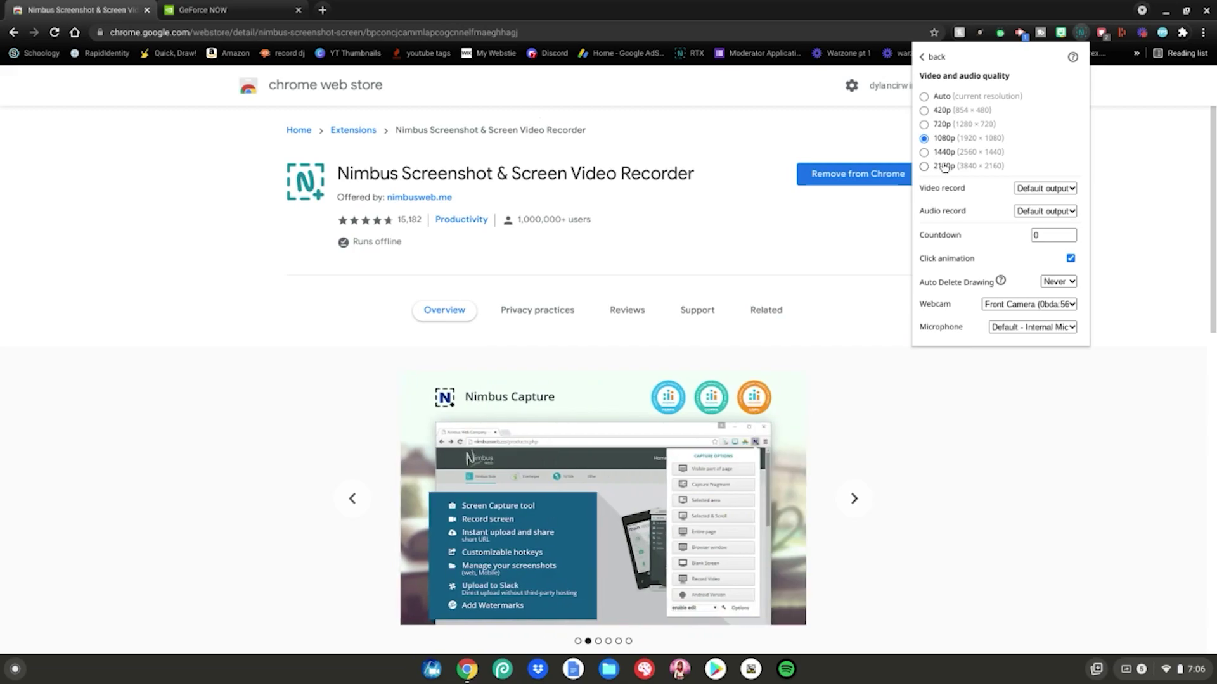
left_click(942, 166)
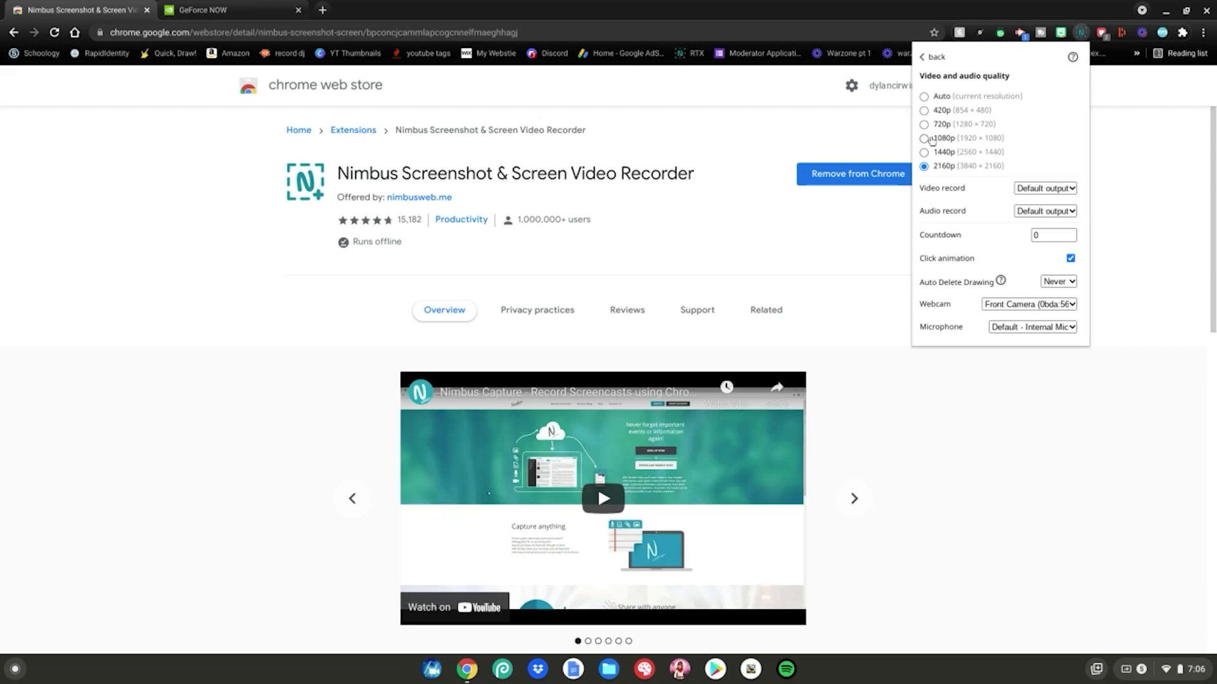
left_click(946, 143)
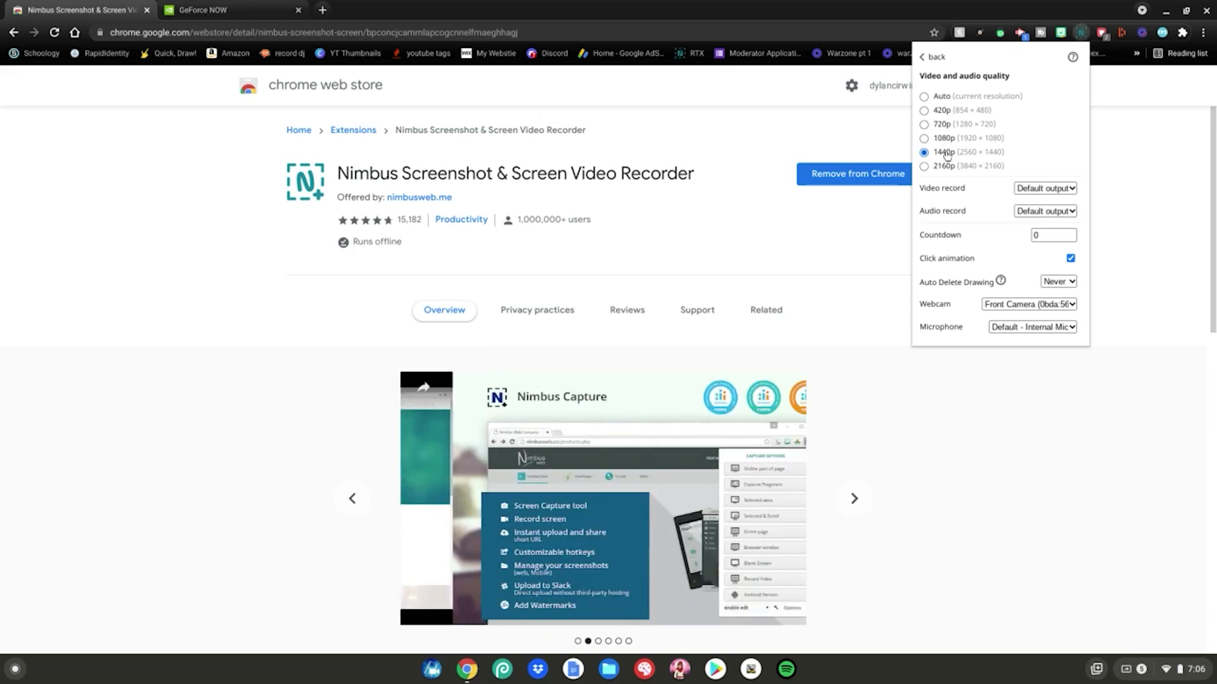
left_click(925, 167)
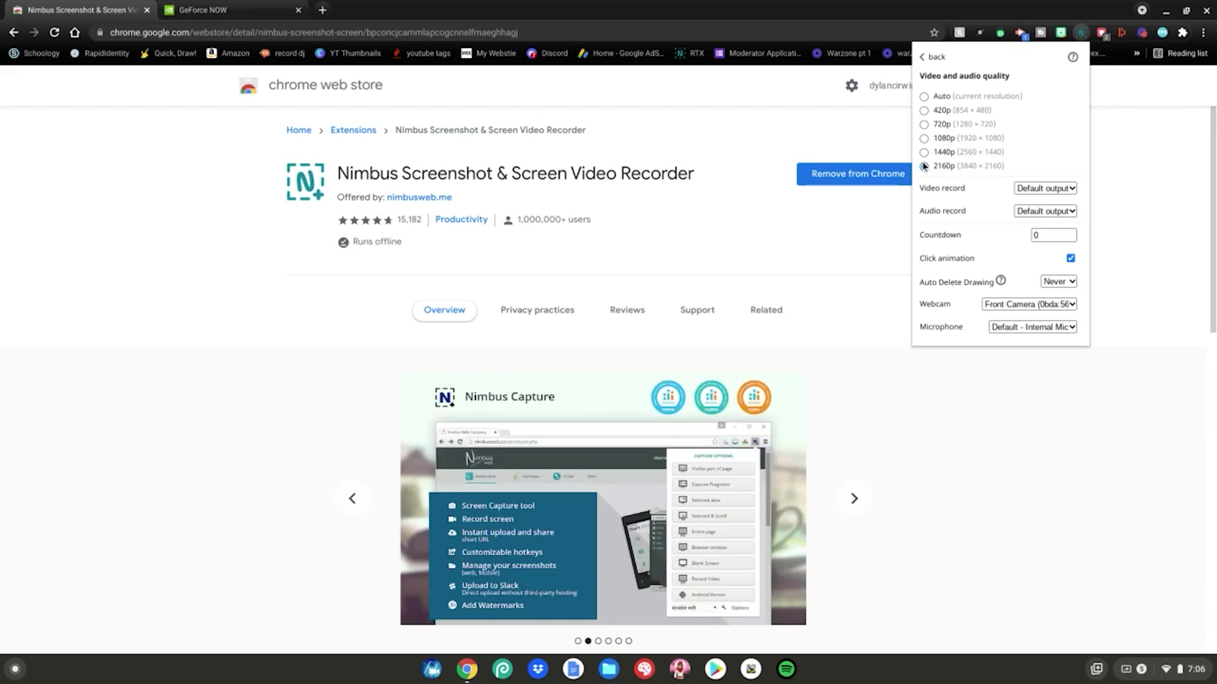
left_click(944, 138)
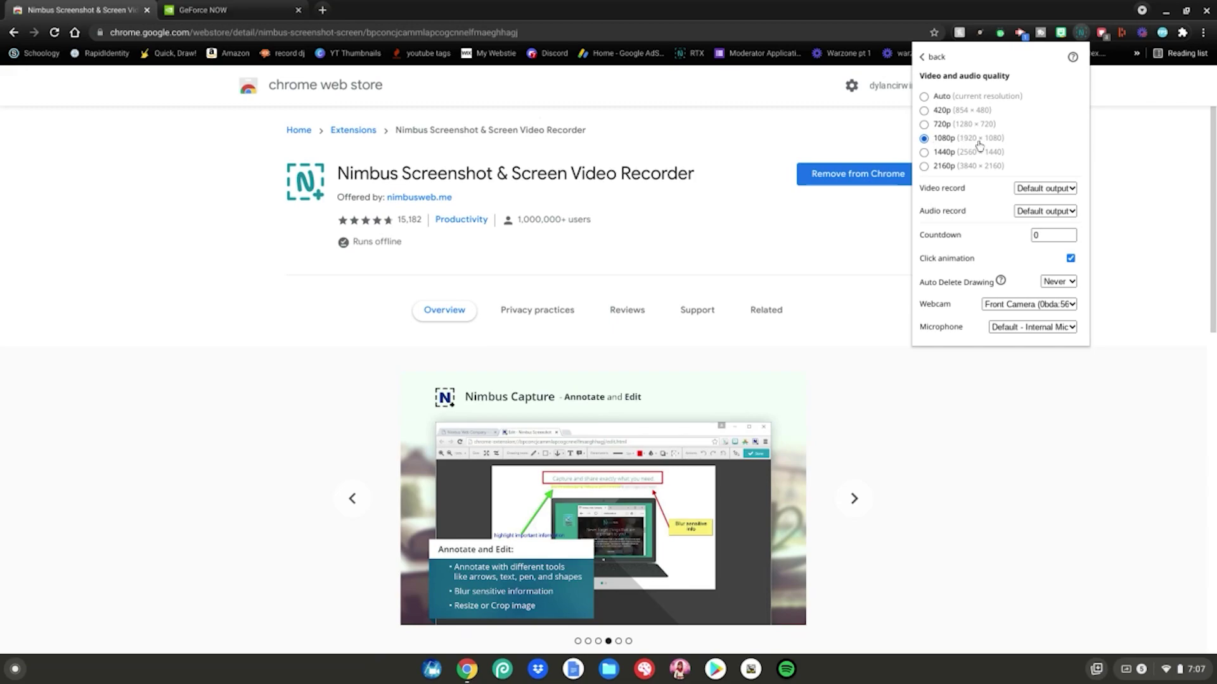
Start a Nimbus recording of the entire 24B1W screen and show its running timer.
left_click(924, 60)
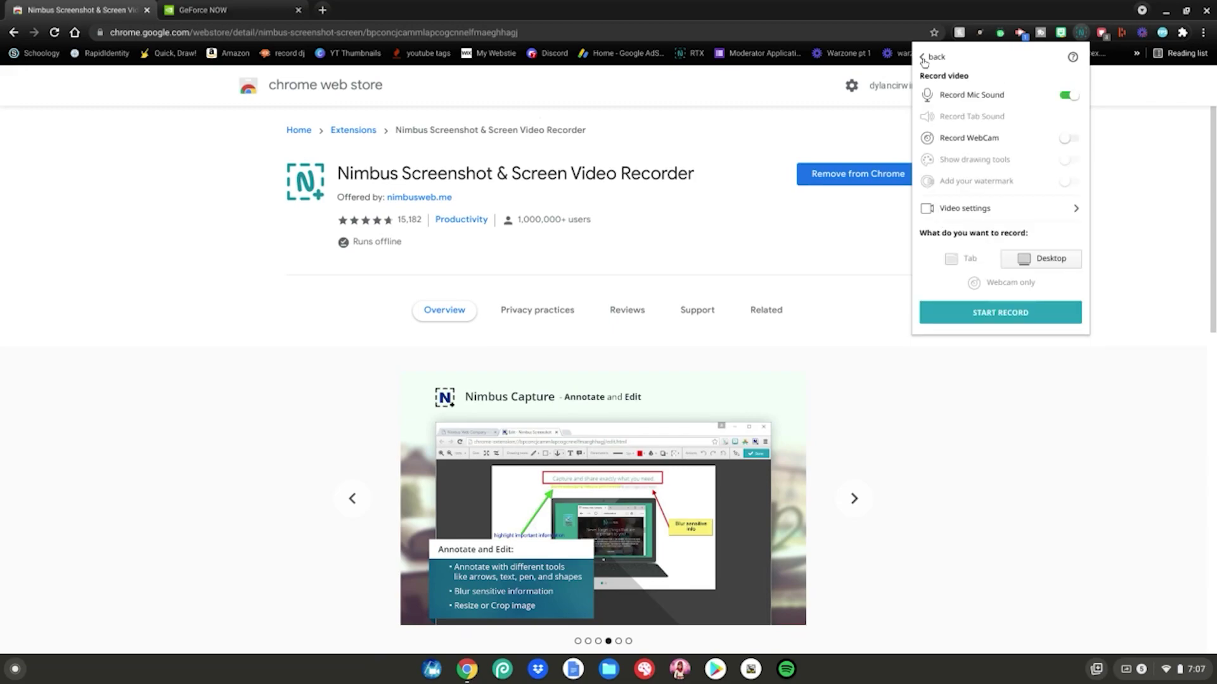
left_click(995, 312)
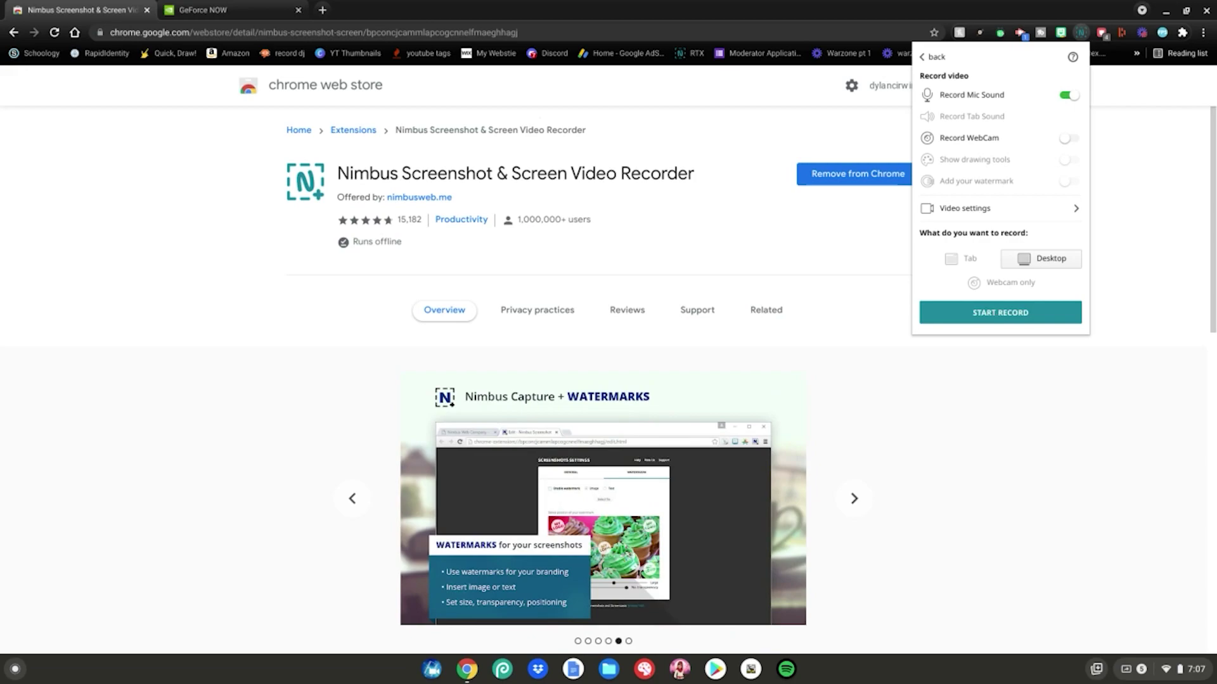
left_click(674, 331)
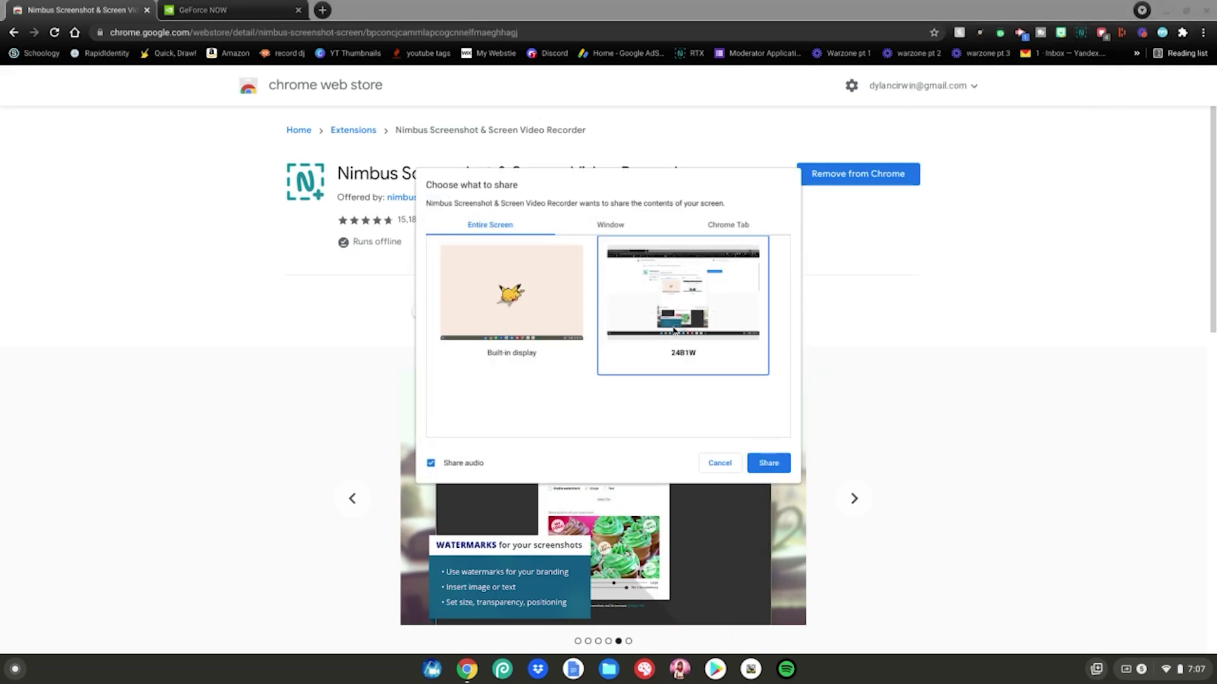
left_click(769, 465)
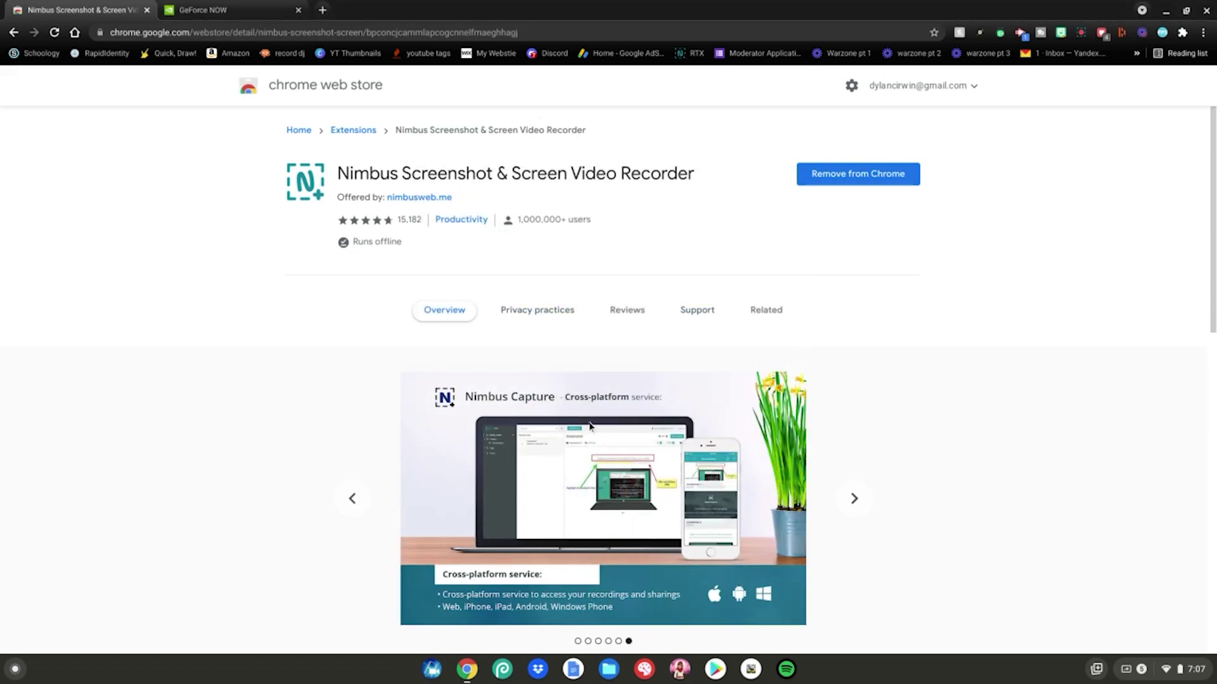
left_click(1081, 32)
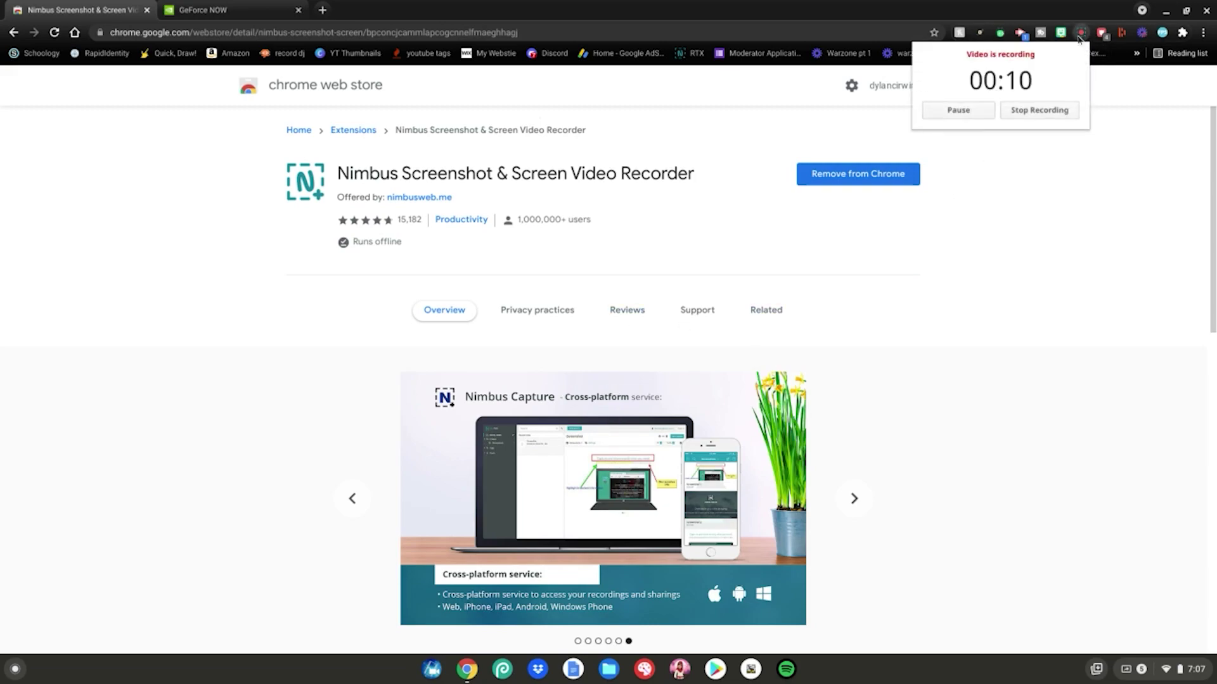
Stop the test recording, download it via Save Screencast, and go to the GeForce NOW tab.
left_click(1036, 110)
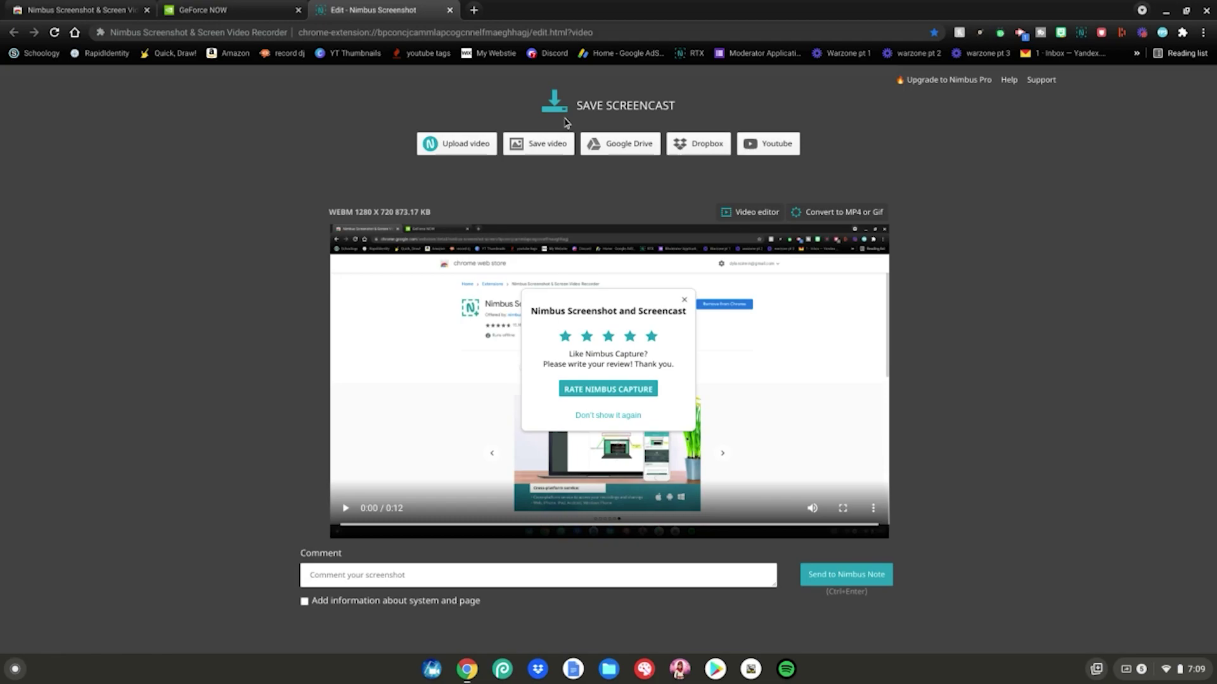
left_click(603, 107)
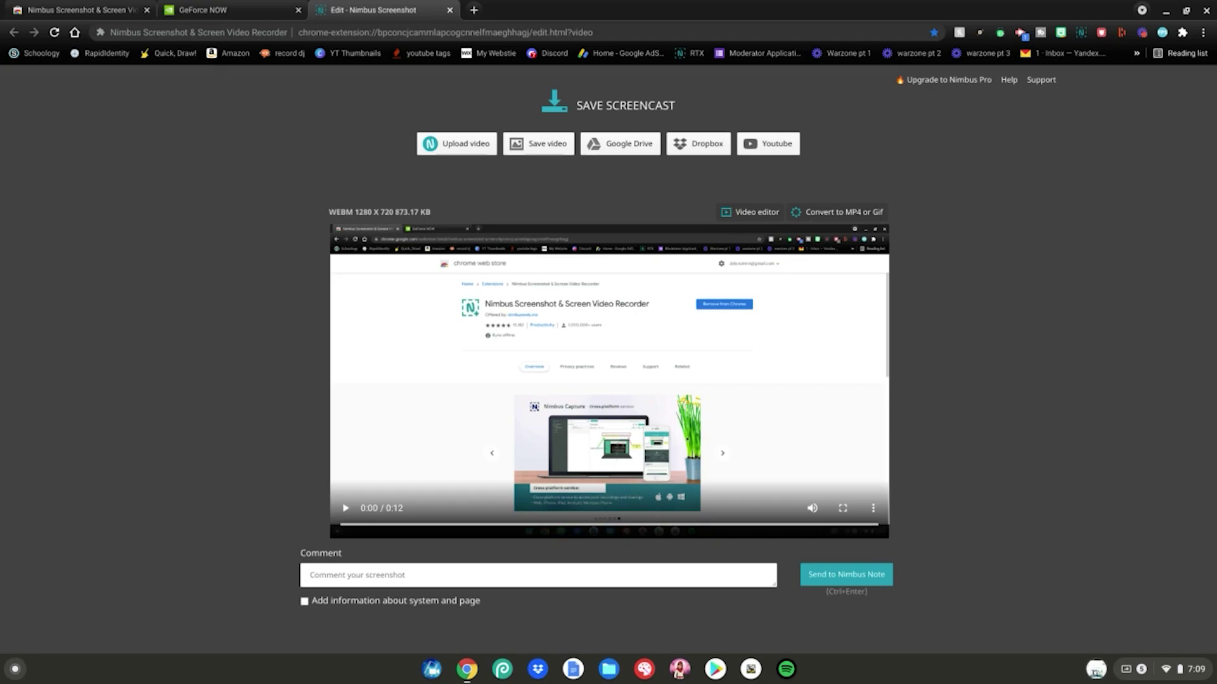
left_click(243, 12)
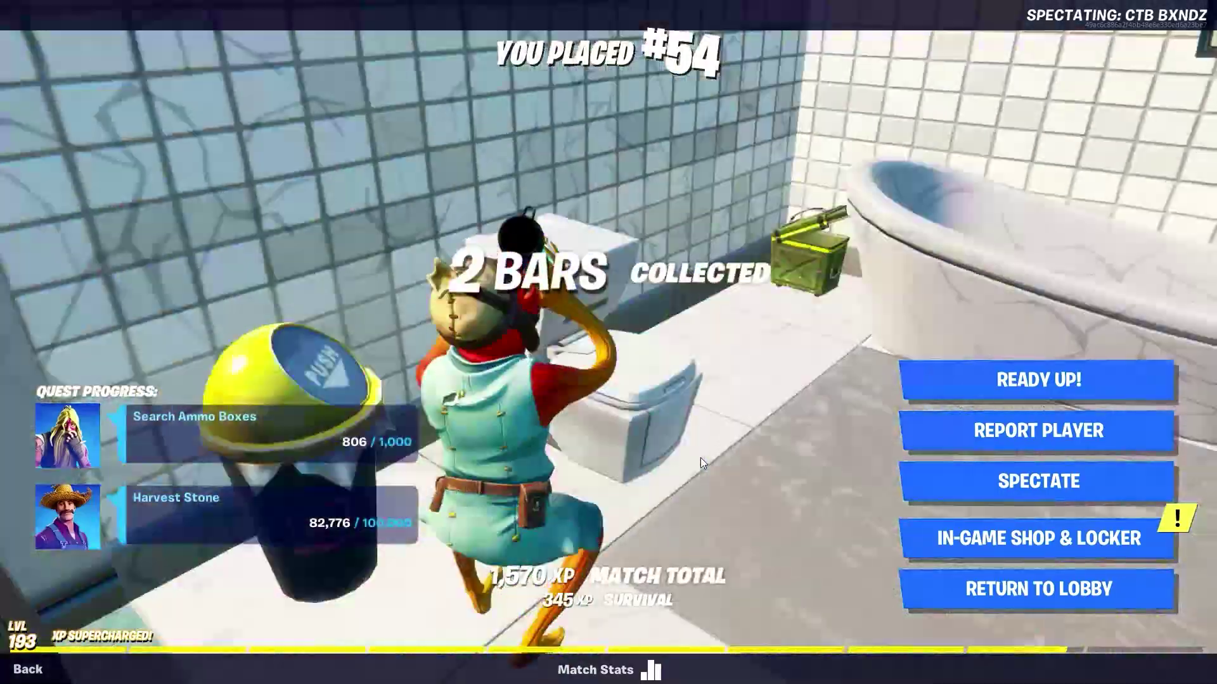
Leave fullscreen and quit the Fortnite session in GeForce NOW.
key("Escape")
key("Escape")
key("Escape")
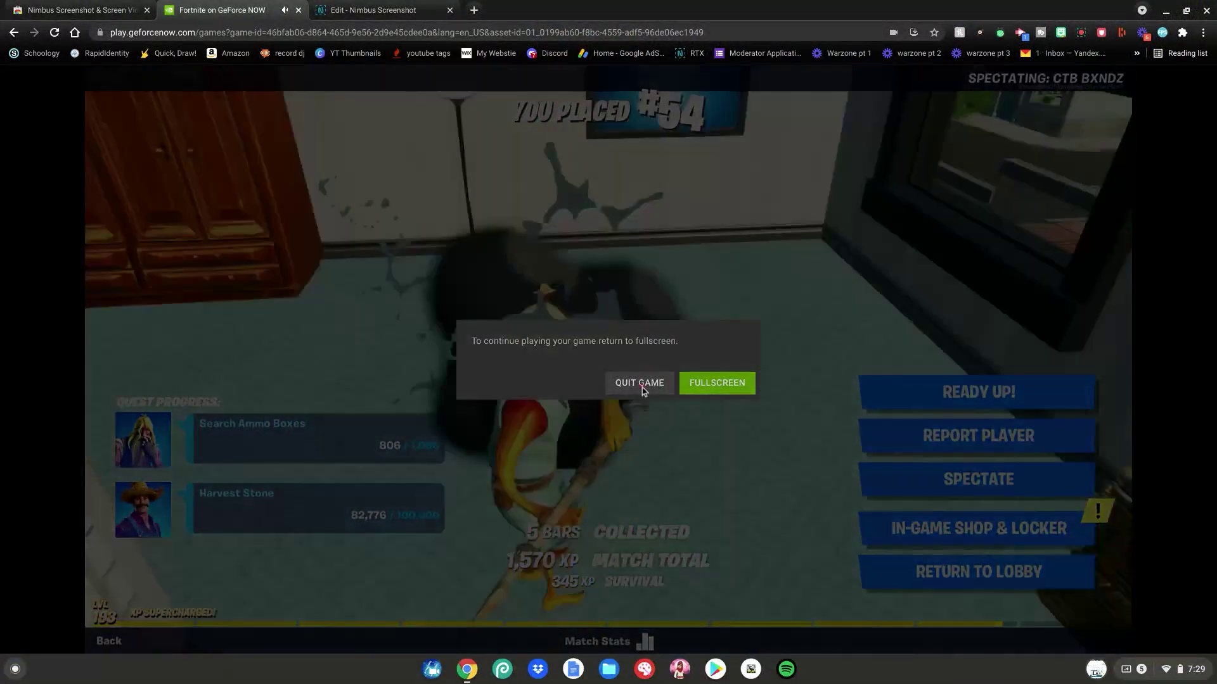
left_click(640, 383)
left_click(732, 384)
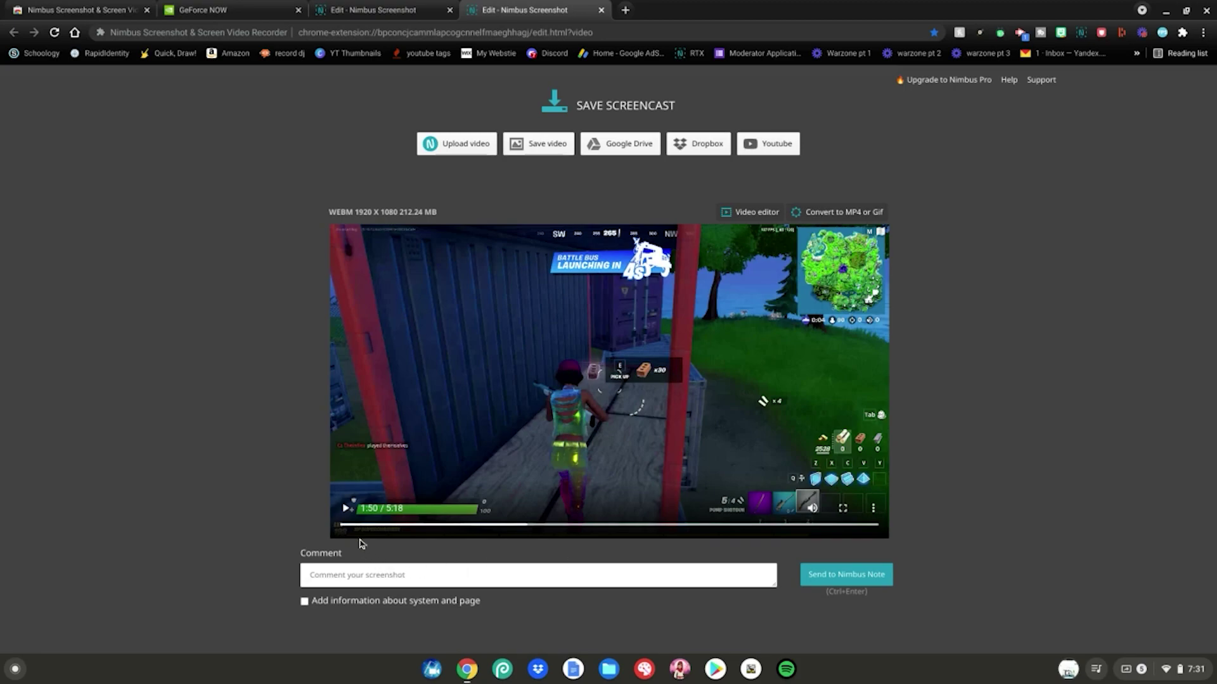
Scrub the match recording to 3:14, 3:36 and 4:03, pause, and download the 212 MB screencast.
left_click_drag(528, 524, 671, 528)
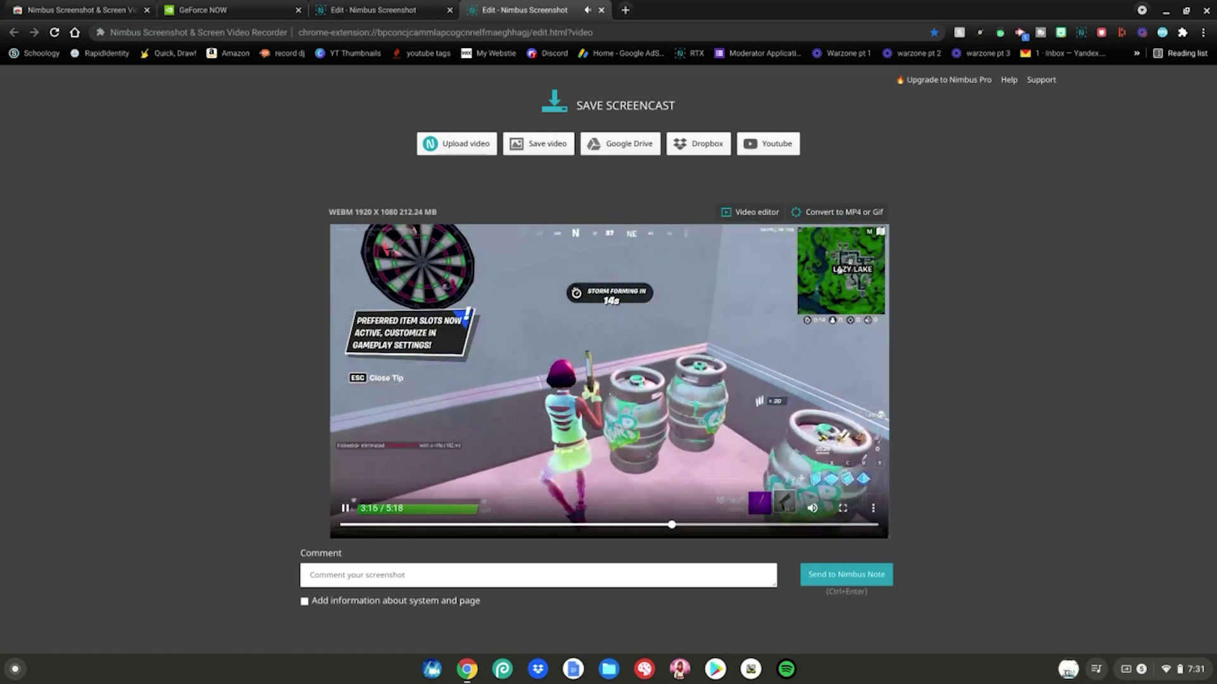
left_click(704, 529)
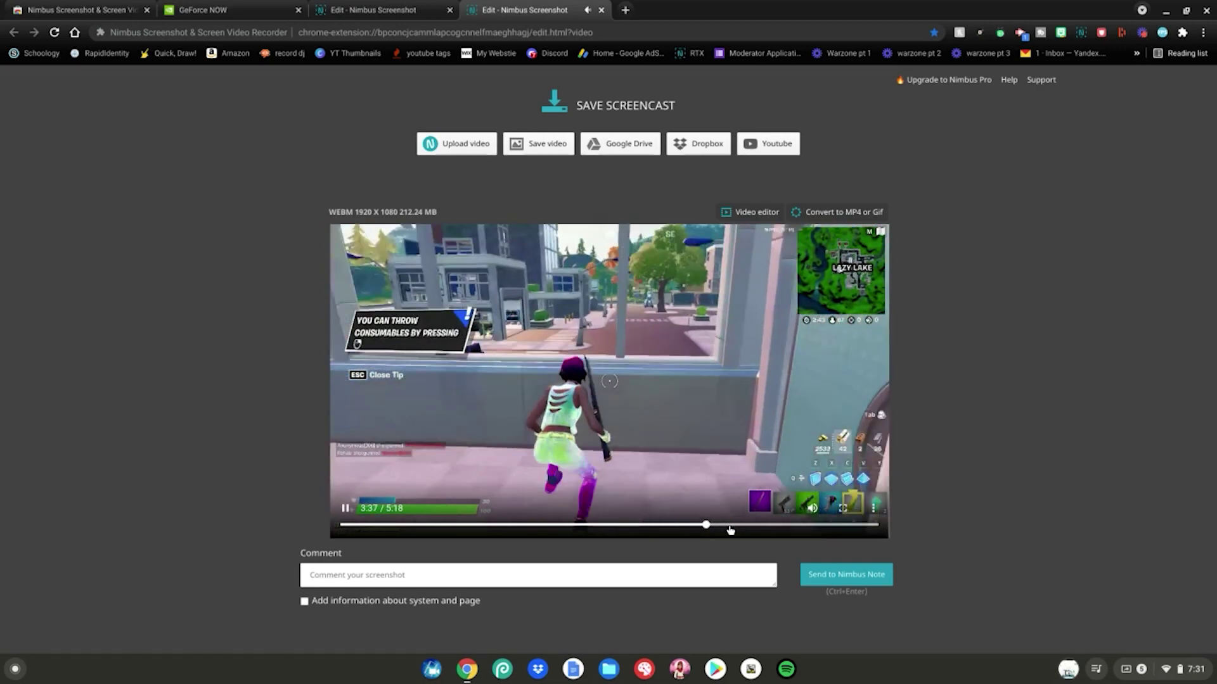
left_click(749, 528)
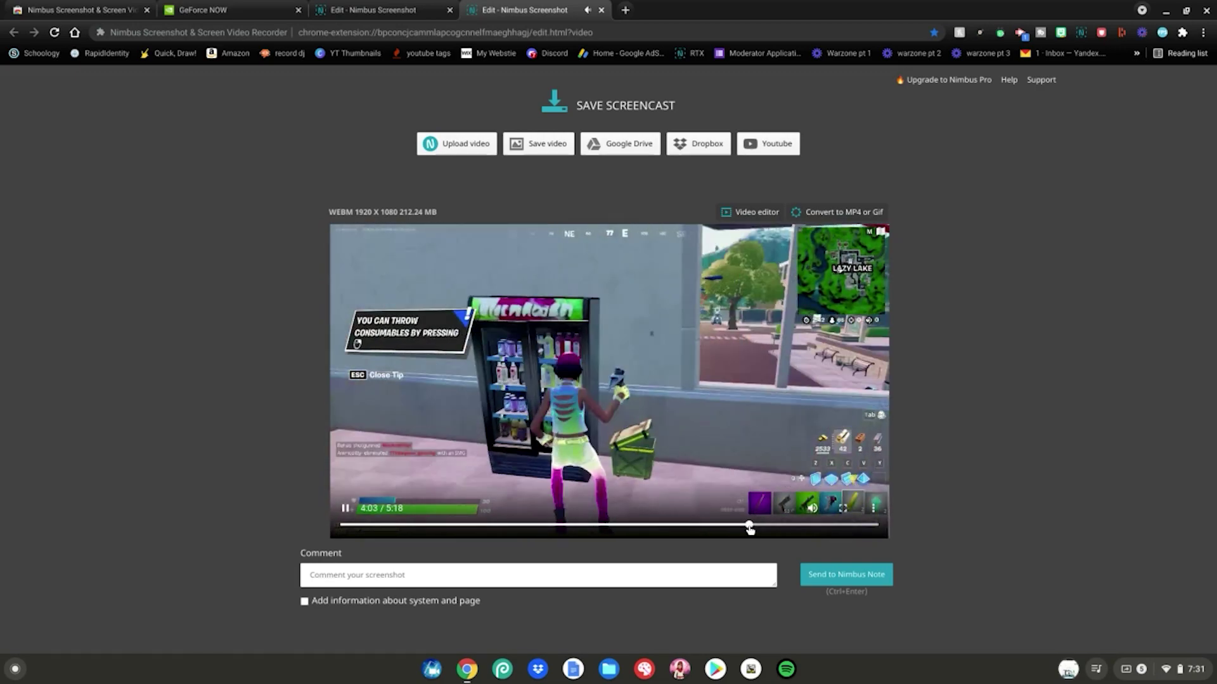
left_click(346, 511)
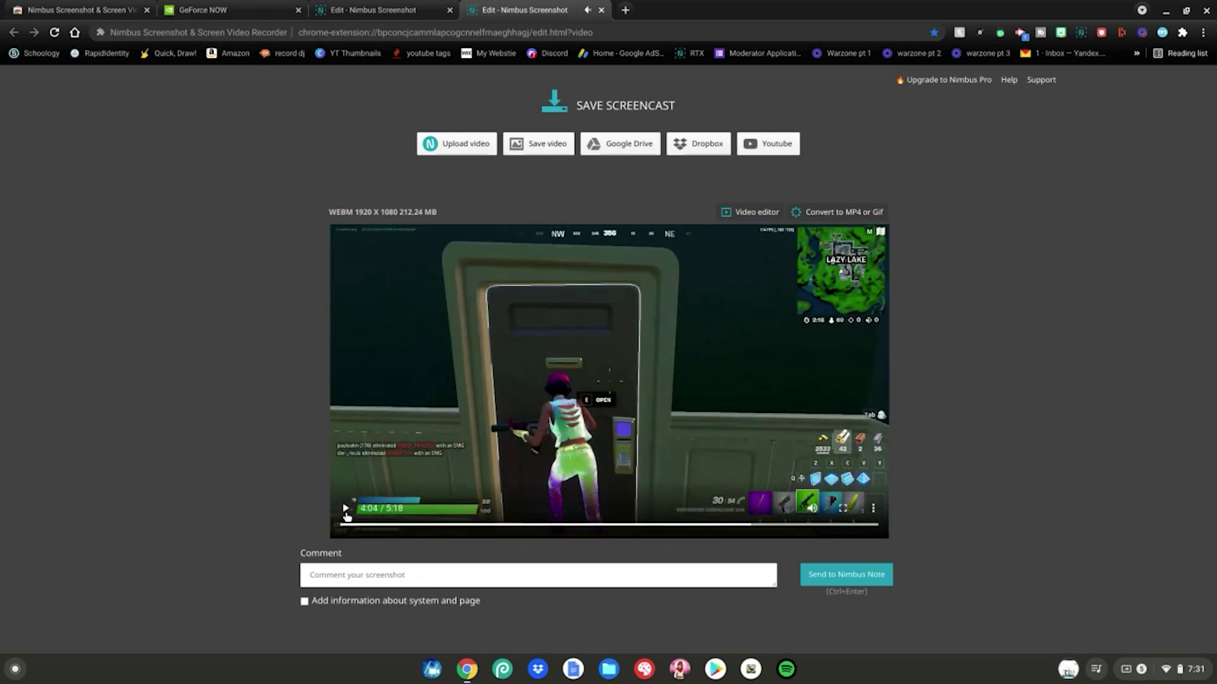
left_click(614, 113)
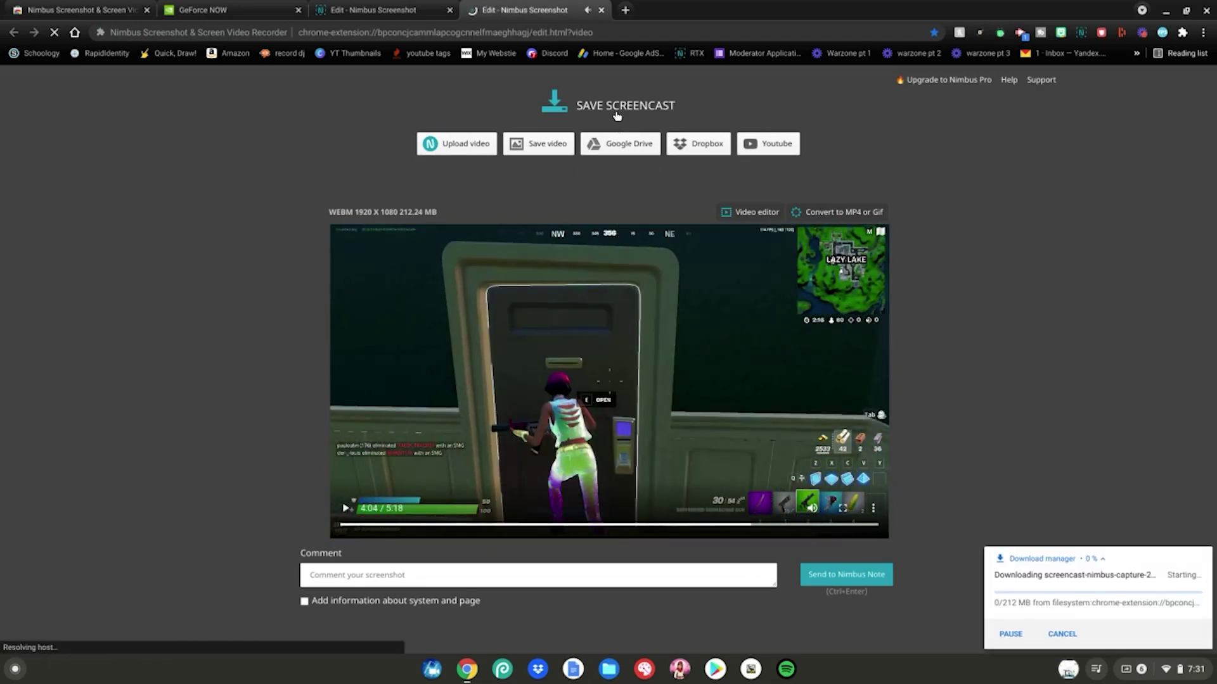